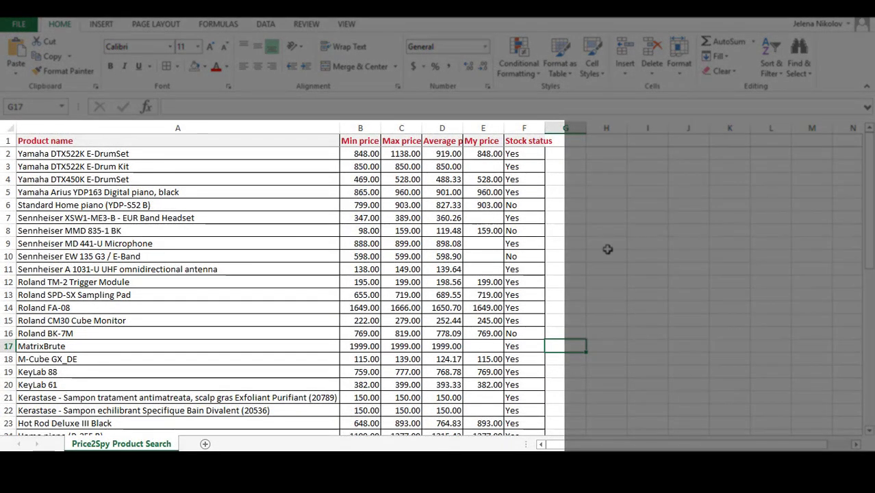
Step: Enter 'no' as Stock status for the Yamaha DTX450K (F4) and MatrixBrute (F17)
{"action": "left_click", "coordinate": [5, 154]}
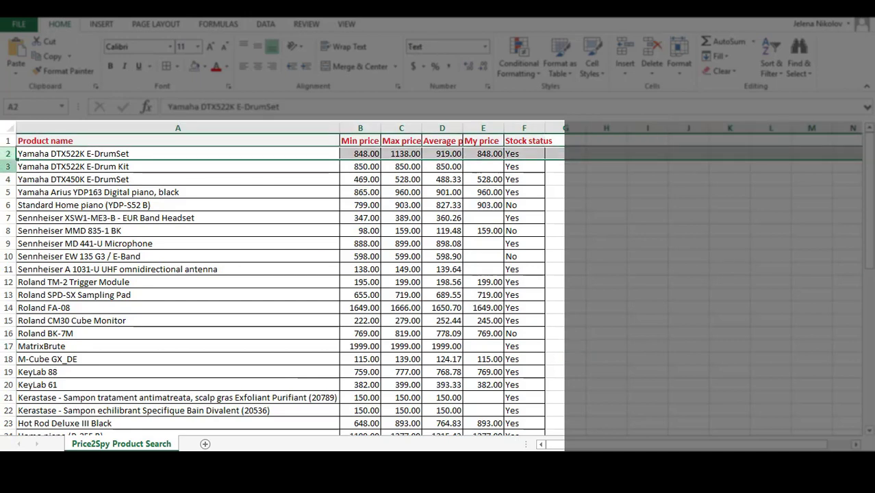
{"action": "left_click", "coordinate": [4, 167]}
{"action": "key", "text": "Down"}
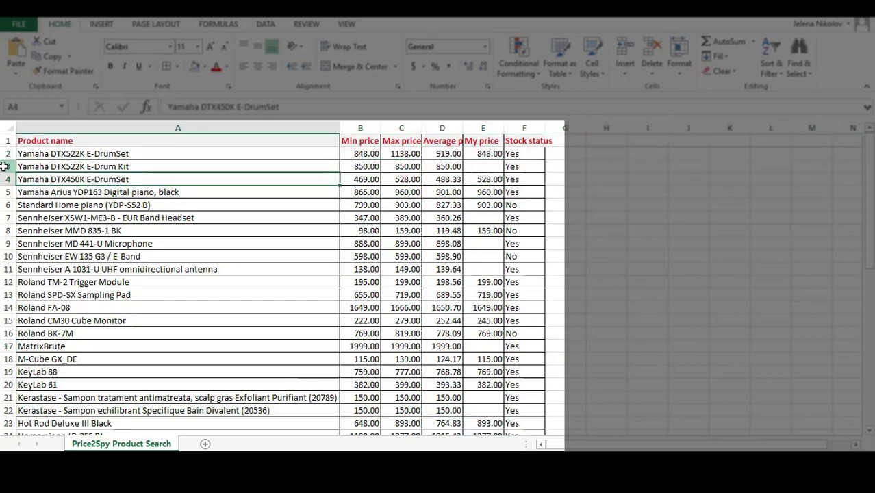
{"action": "double_click", "coordinate": [519, 178]}
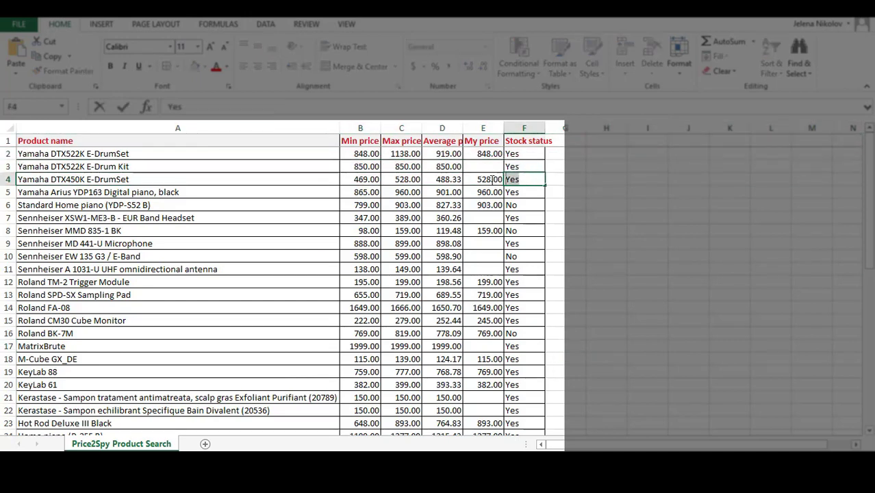
{"action": "type", "text": "no"}
{"action": "left_click", "coordinate": [43, 344]}
{"action": "left_click", "coordinate": [518, 345]}
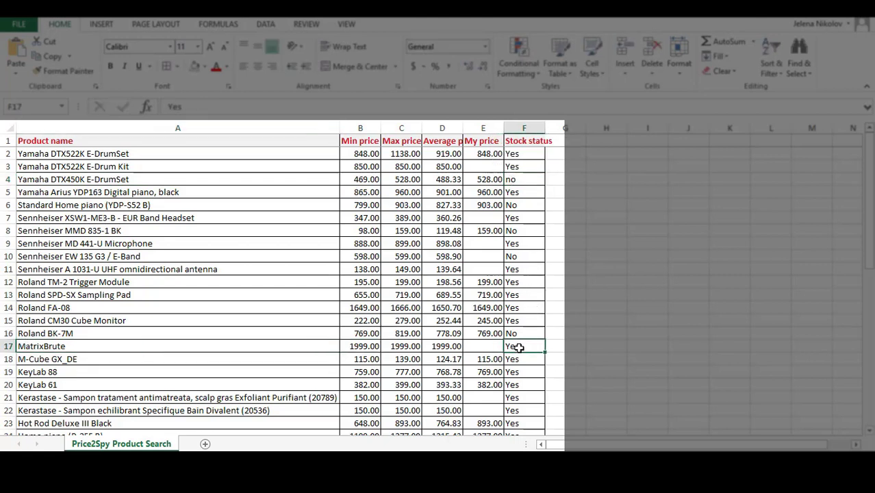
{"action": "type", "text": "no"}
{"action": "left_click", "coordinate": [605, 319]}
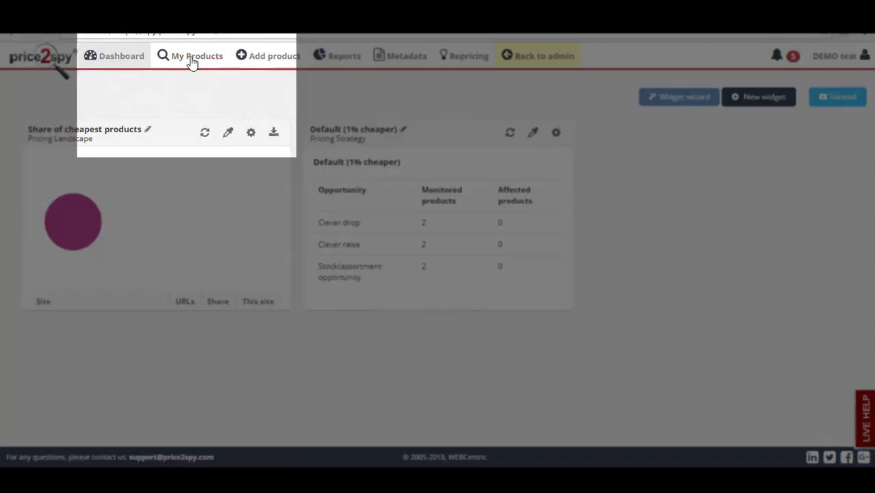
Step: Advance to the Products page listing Zildjian ZBT 5 Box Set and Roland TD-50K
{"action": "left_click", "coordinate": [192, 62]}
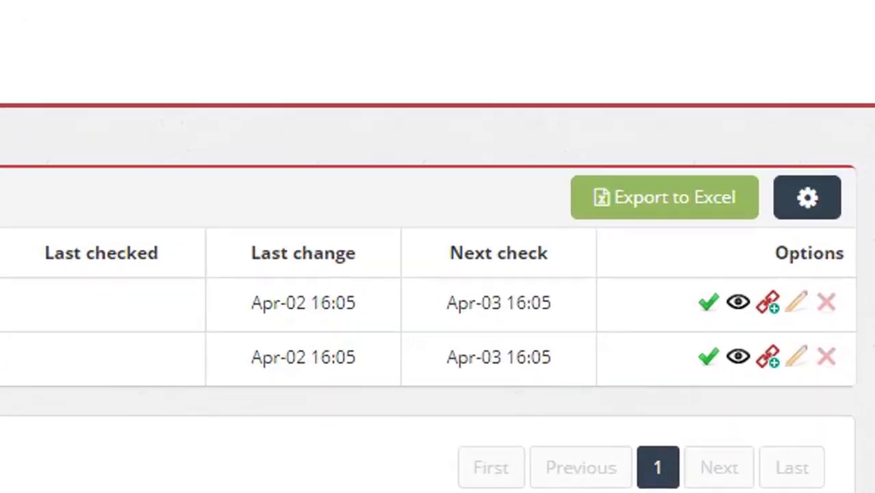
Step: Open the Zildjian ZBT 5 Box Set 390-A 1 page, expand its details, and highlight the Added value
{"action": "left_click", "coordinate": [192, 226]}
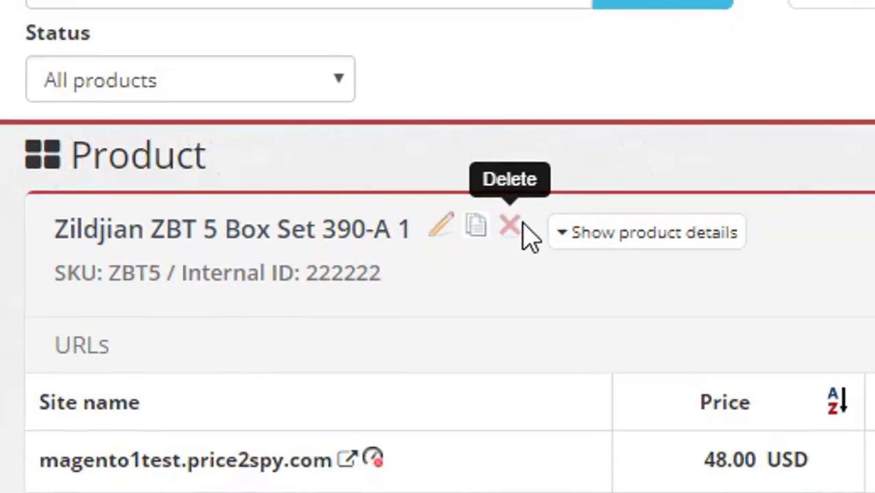
{"action": "left_click", "coordinate": [406, 204]}
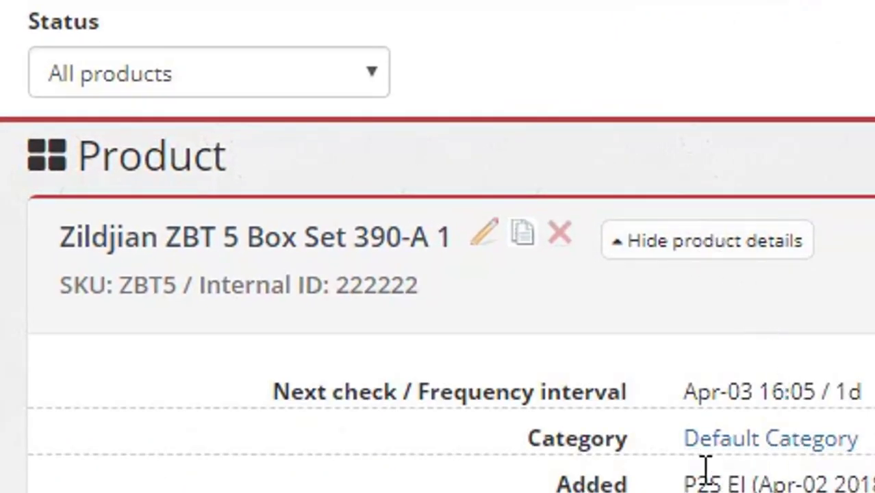
{"action": "left_click_drag", "start_coordinate": [684, 483], "coordinate": [874, 473]}
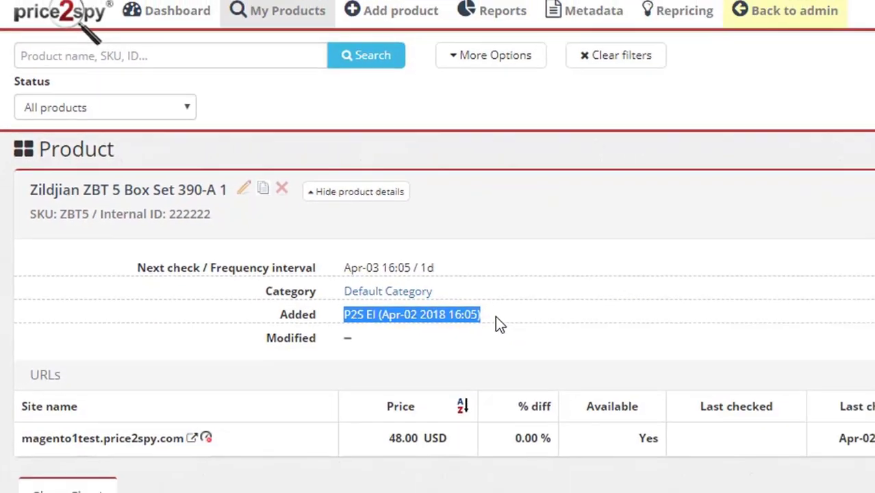
{"action": "left_click", "coordinate": [874, 480]}
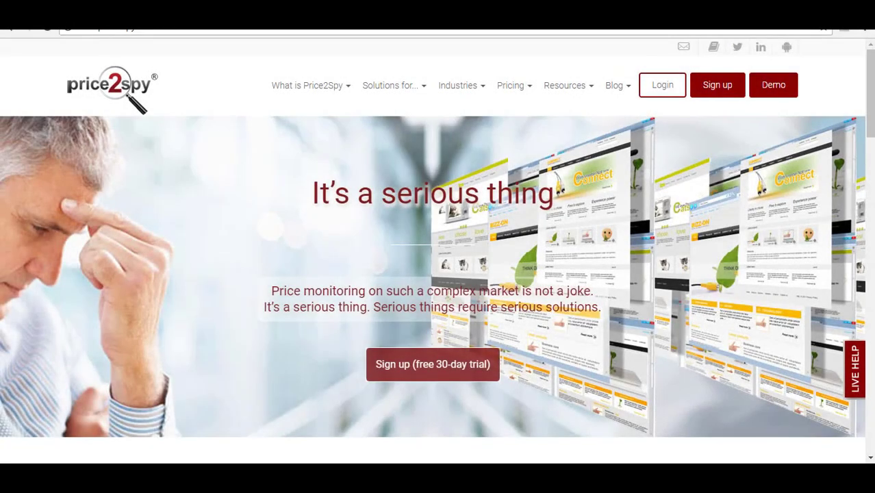
Step: Go to Resources > Integration - Link My Store and open the Custom Price2Spy import feed guide
{"action": "mouse_move", "coordinate": [565, 88]}
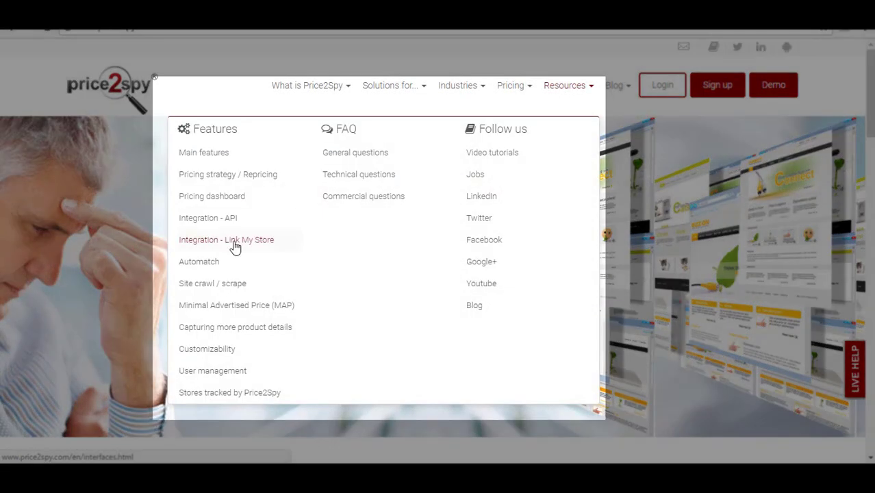
{"action": "left_click", "coordinate": [232, 244]}
{"action": "left_click_drag", "start_coordinate": [871, 108], "coordinate": [858, 273]}
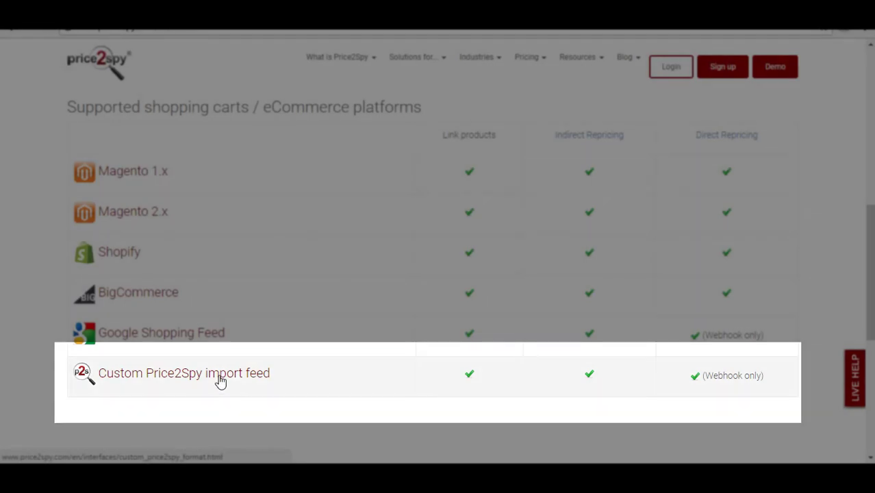
{"action": "left_click", "coordinate": [219, 379]}
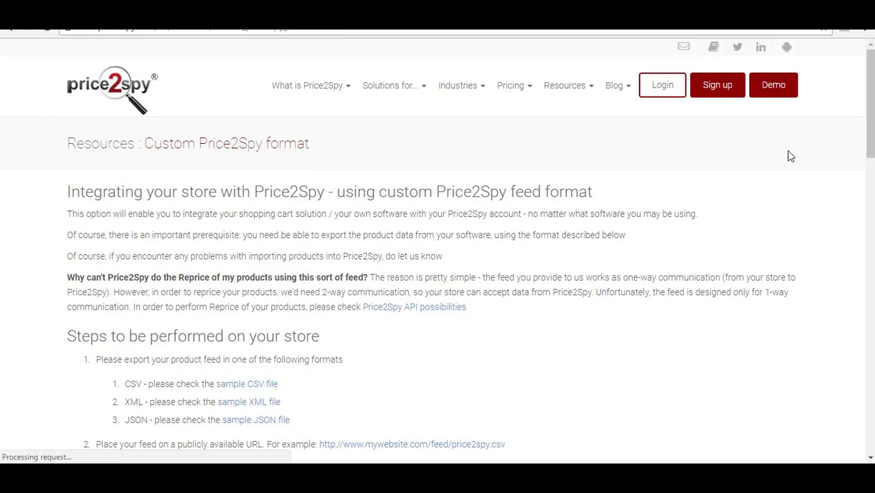
{"action": "left_click_drag", "start_coordinate": [869, 137], "coordinate": [864, 257]}
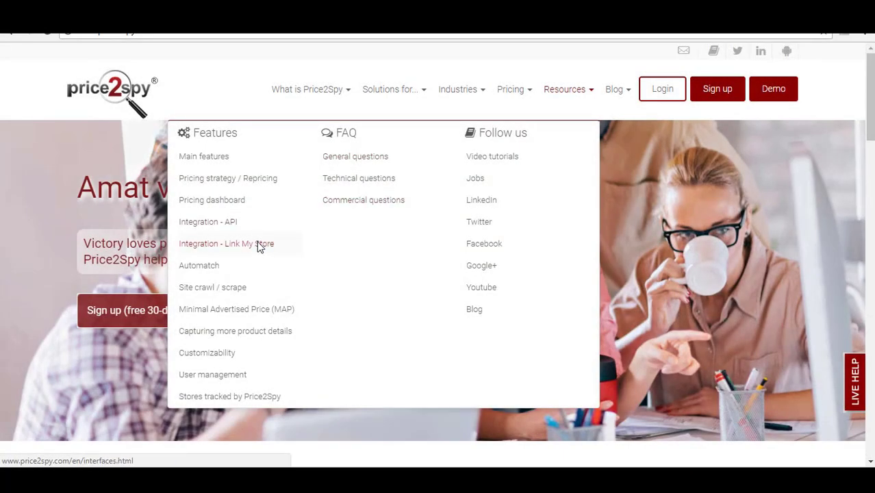
Step: Open the Magento 1.x guide from Link My Store and scroll to its Price2Spy steps
{"action": "left_click", "coordinate": [259, 245]}
{"action": "scroll", "coordinate": [471, 228], "scroll_direction": "down", "scroll_amount": 5}
{"action": "left_click", "coordinate": [125, 284]}
{"action": "scroll", "coordinate": [754, 250], "scroll_direction": "down", "scroll_amount": 3}
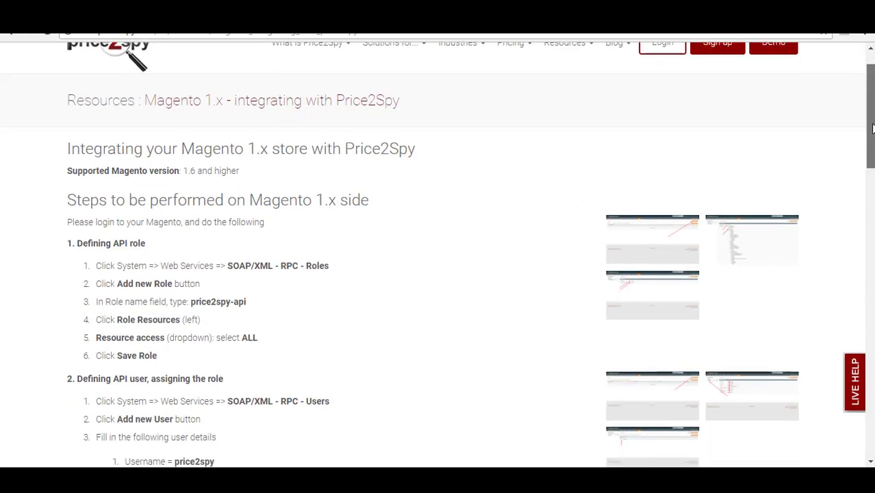
{"action": "scroll", "coordinate": [438, 253], "scroll_direction": "down", "scroll_amount": 10}
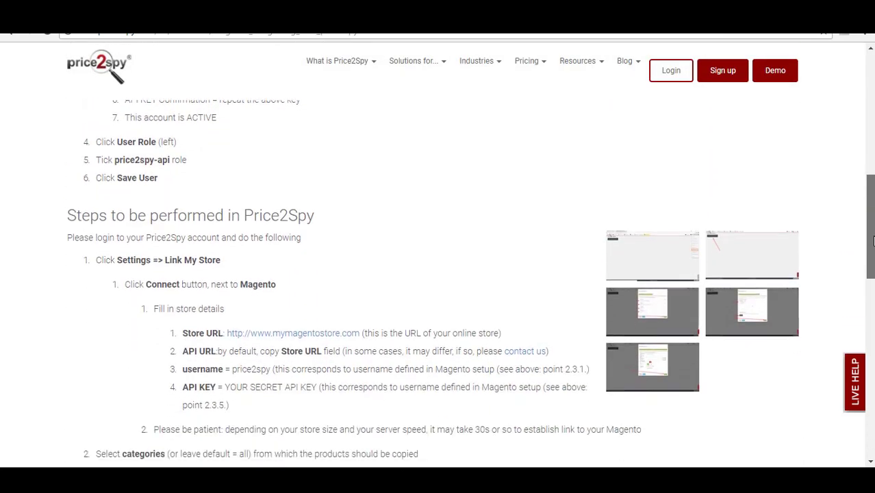
{"action": "scroll", "coordinate": [438, 253], "scroll_direction": "down", "scroll_amount": 5}
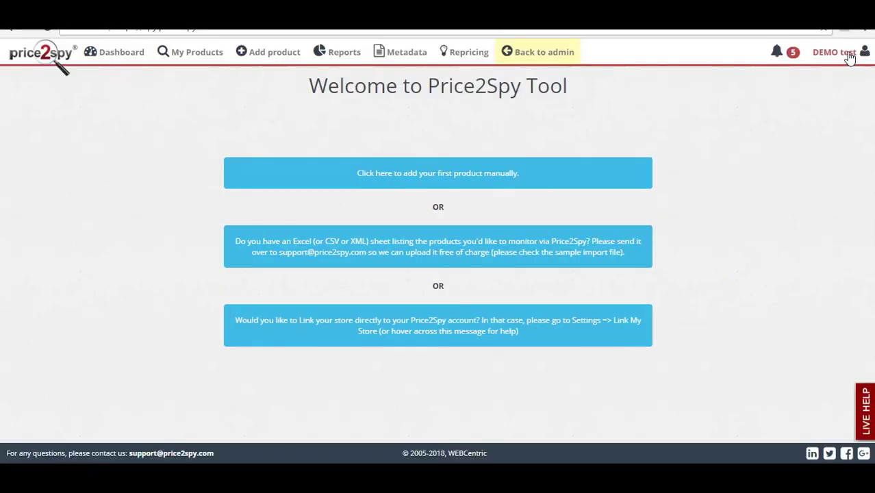
Step: Start the Link My Store wizard from the account settings menu
{"action": "left_click", "coordinate": [849, 58]}
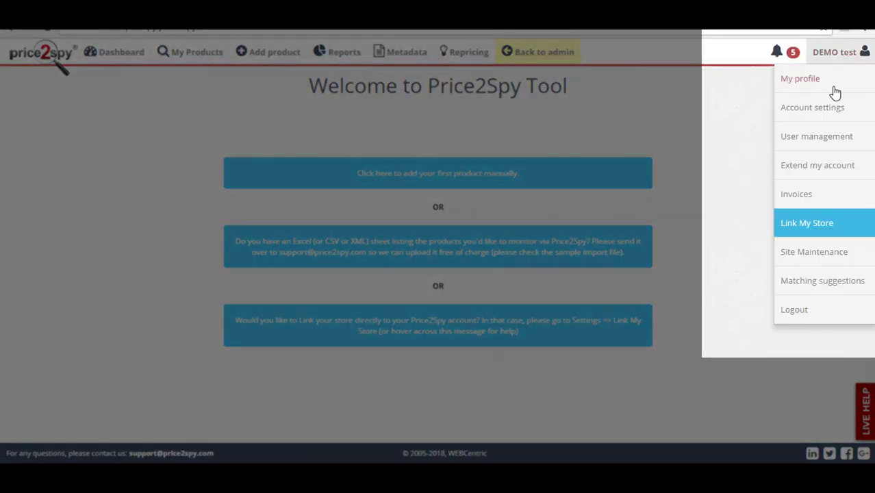
{"action": "left_click", "coordinate": [816, 228]}
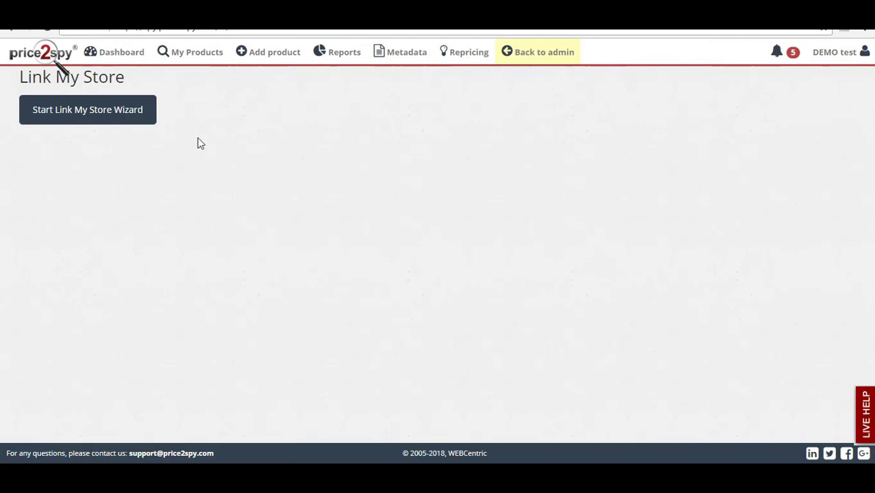
{"action": "left_click", "coordinate": [94, 120]}
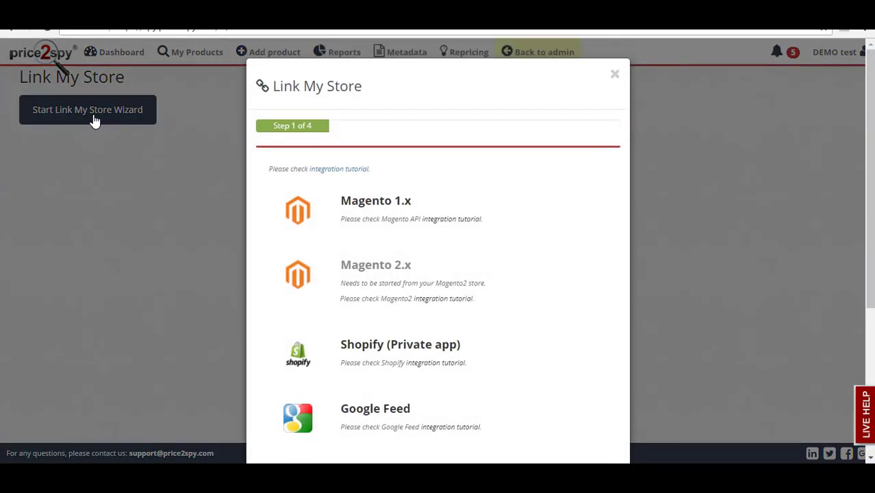
Step: Select Magento 1.x as the store platform and continue to the store details step
{"action": "left_click", "coordinate": [404, 202]}
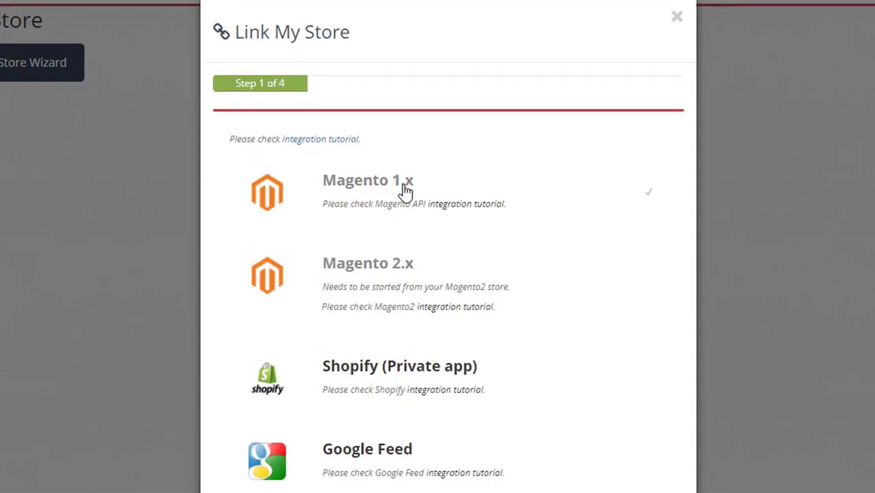
{"action": "scroll", "coordinate": [582, 315], "scroll_direction": "down", "scroll_amount": 4}
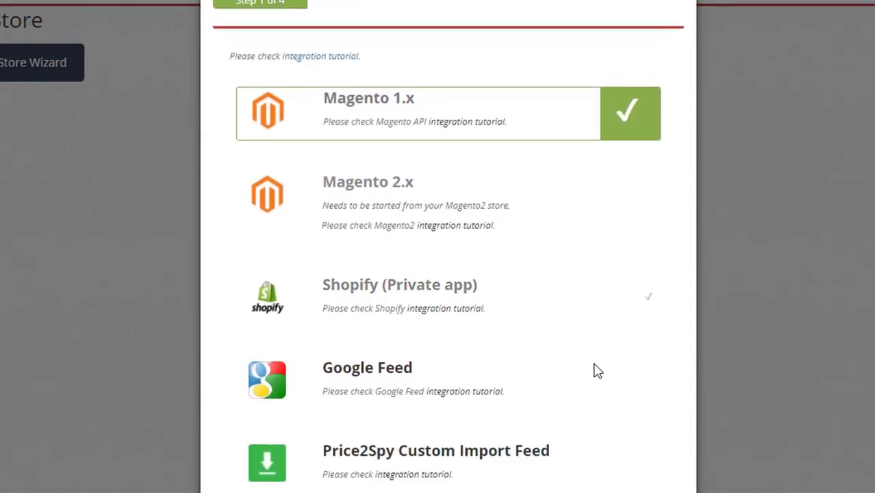
{"action": "scroll", "coordinate": [630, 474], "scroll_direction": "down", "scroll_amount": 2}
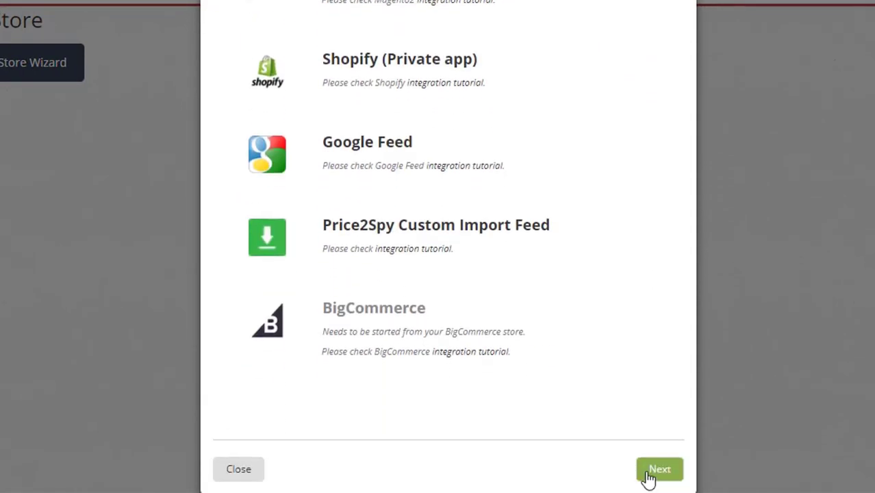
{"action": "left_click", "coordinate": [646, 473]}
{"action": "scroll", "coordinate": [826, 214], "scroll_direction": "up", "scroll_amount": 5}
{"action": "left_click", "coordinate": [367, 190]}
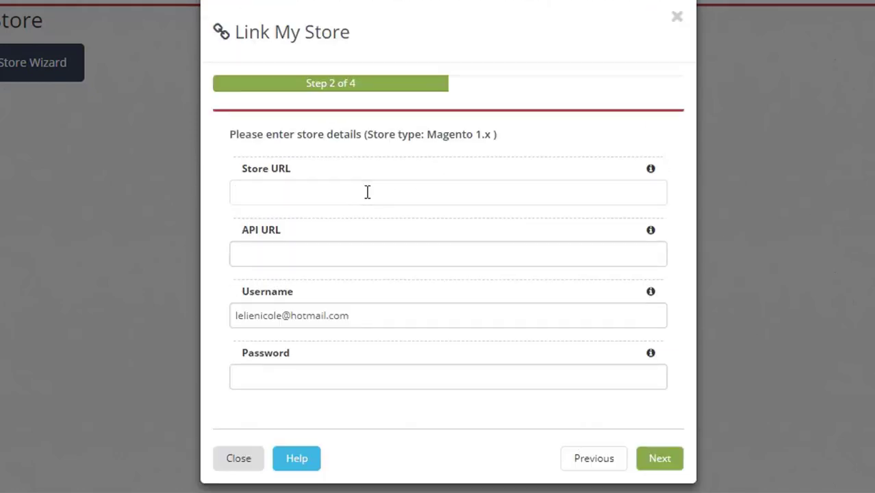
{"action": "type", "text": "http://magento1test.price2spy.com"}
{"action": "scroll", "coordinate": [387, 320], "scroll_direction": "down", "scroll_amount": 1}
{"action": "left_click_drag", "start_coordinate": [365, 229], "coordinate": [102, 238]}
{"action": "type", "text": "price2spy"}
{"action": "left_click", "coordinate": [262, 287]}
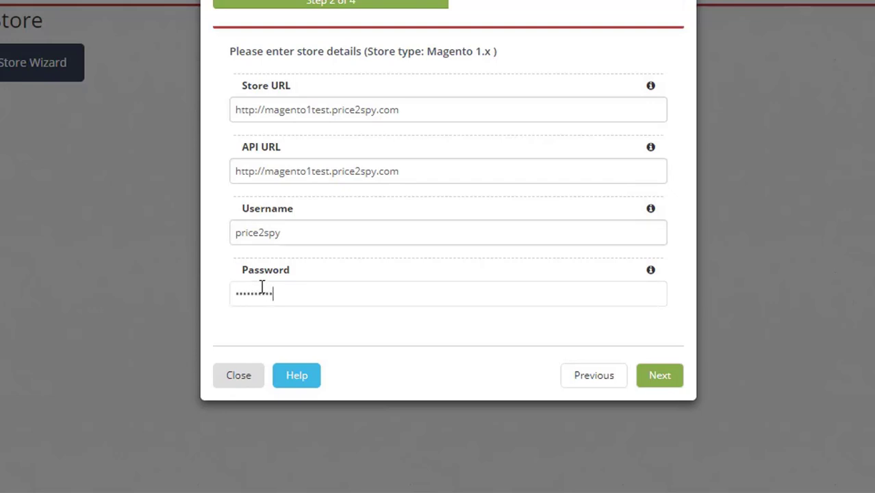
{"action": "left_click", "coordinate": [661, 377]}
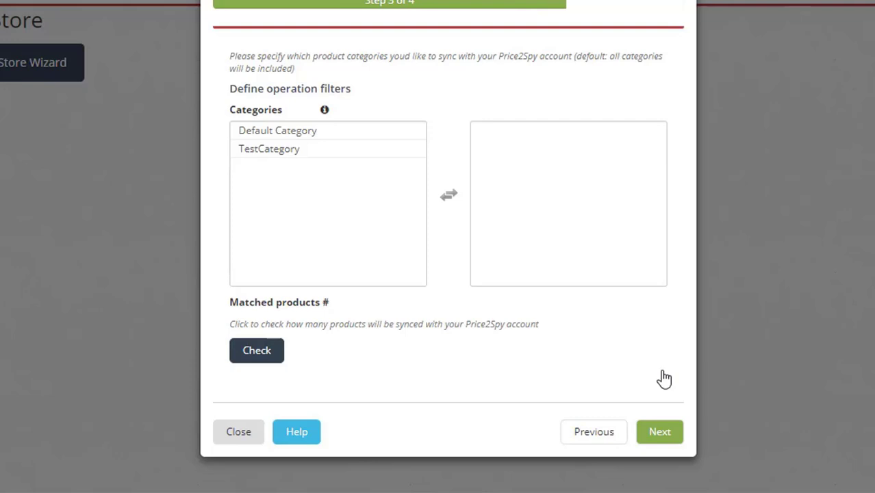
Step: Add Default Category and TestCategory to the sync filter and check the matched products
{"action": "left_click", "coordinate": [267, 133]}
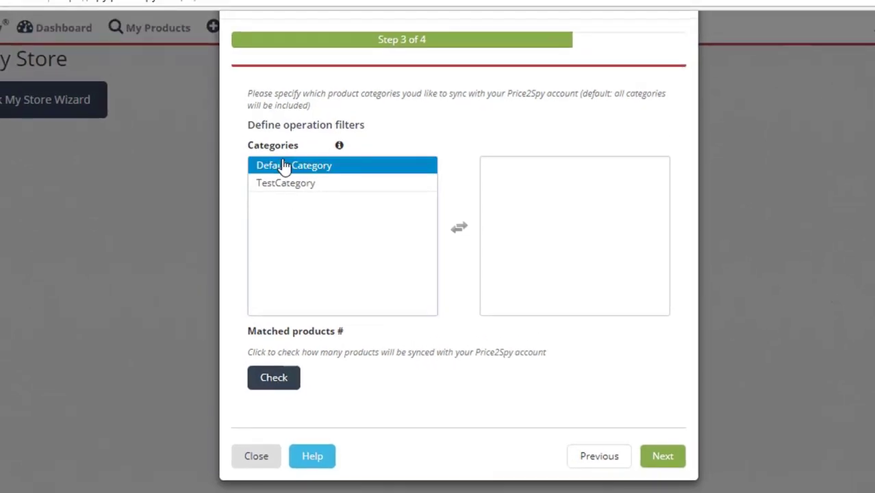
{"action": "double_click", "coordinate": [284, 166]}
{"action": "double_click", "coordinate": [289, 170]}
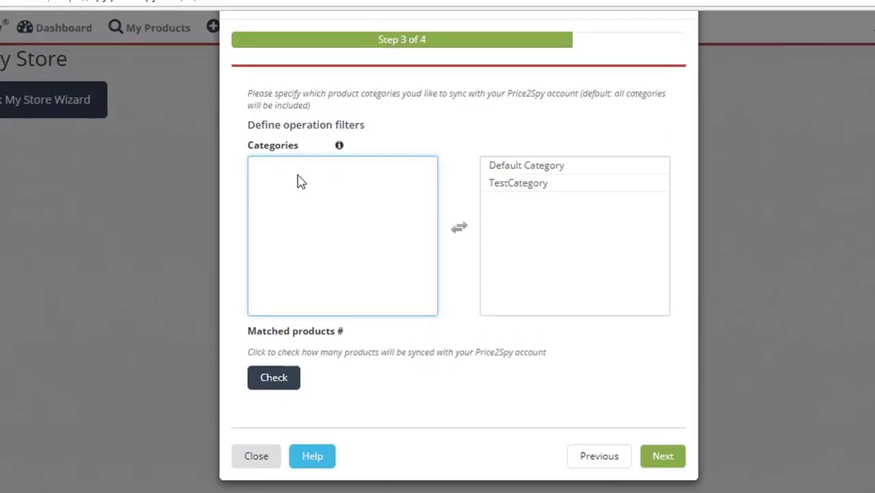
{"action": "left_click", "coordinate": [260, 384]}
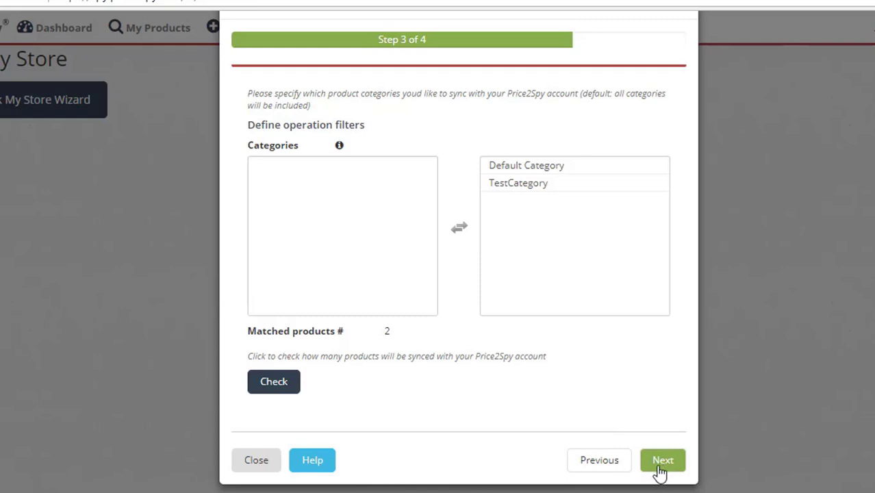
Step: Move both categories back, recheck the 2-product count, and continue to the schedule step
{"action": "left_click", "coordinate": [499, 165]}
{"action": "left_click", "coordinate": [500, 166]}
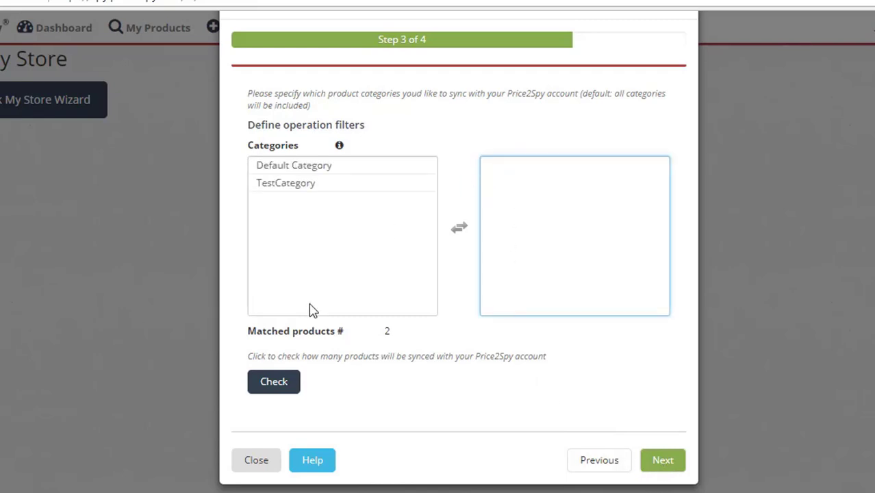
{"action": "left_click", "coordinate": [267, 385]}
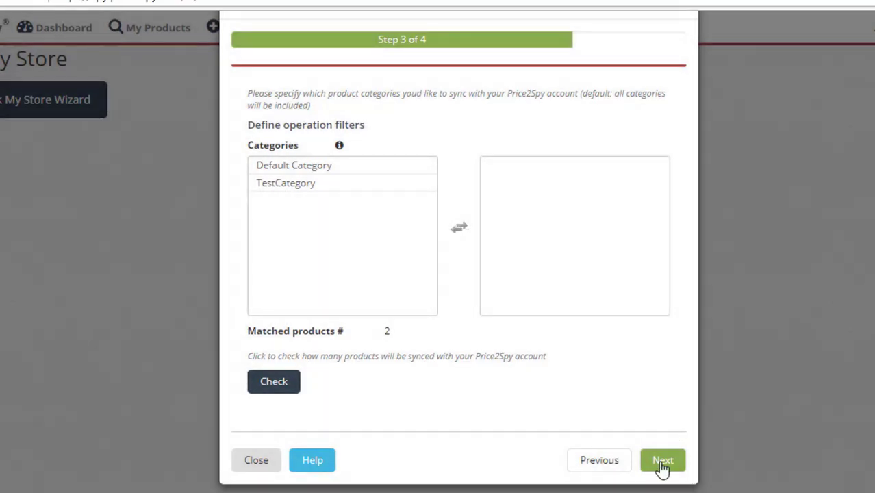
{"action": "left_click", "coordinate": [662, 463]}
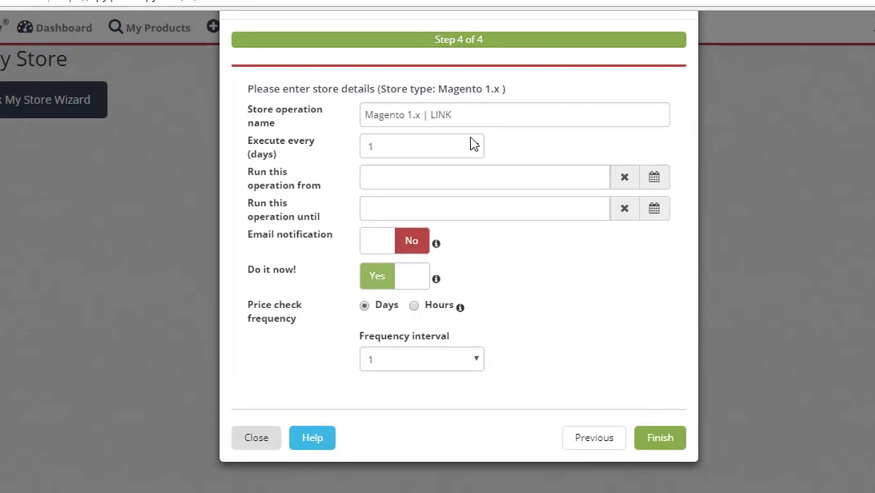
Step: Keep a 1-day interval and set the run dates from 03-04-2018 until 06-04-2018
{"action": "left_click", "coordinate": [465, 151]}
{"action": "left_click", "coordinate": [465, 152]}
{"action": "left_click", "coordinate": [534, 183]}
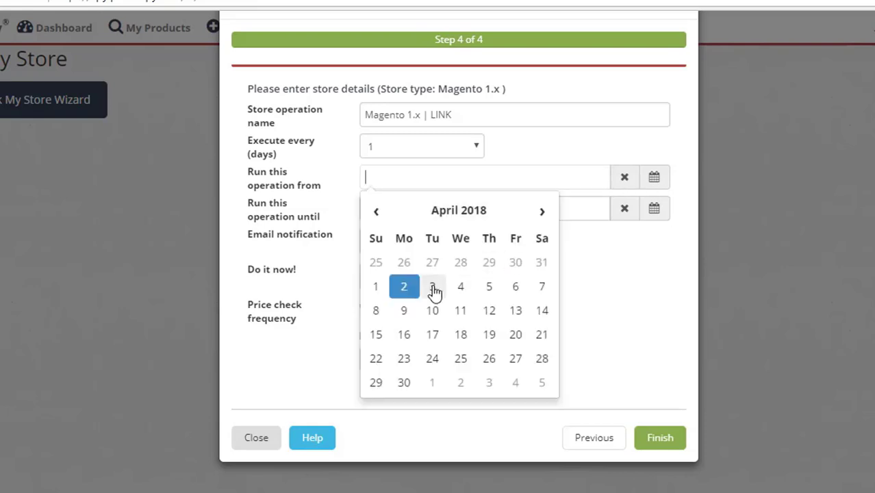
{"action": "left_click", "coordinate": [489, 288]}
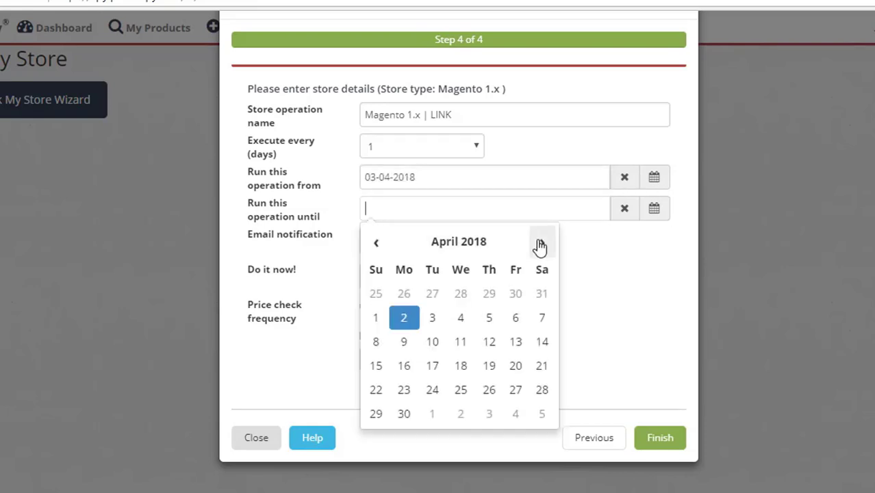
{"action": "left_click", "coordinate": [517, 320]}
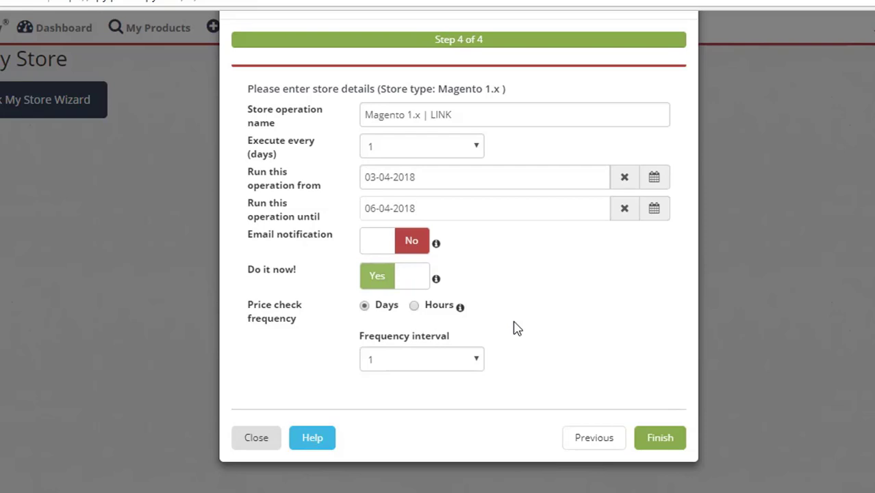
Step: Turn email notification to Yes and finish the wizard
{"action": "left_click", "coordinate": [414, 244]}
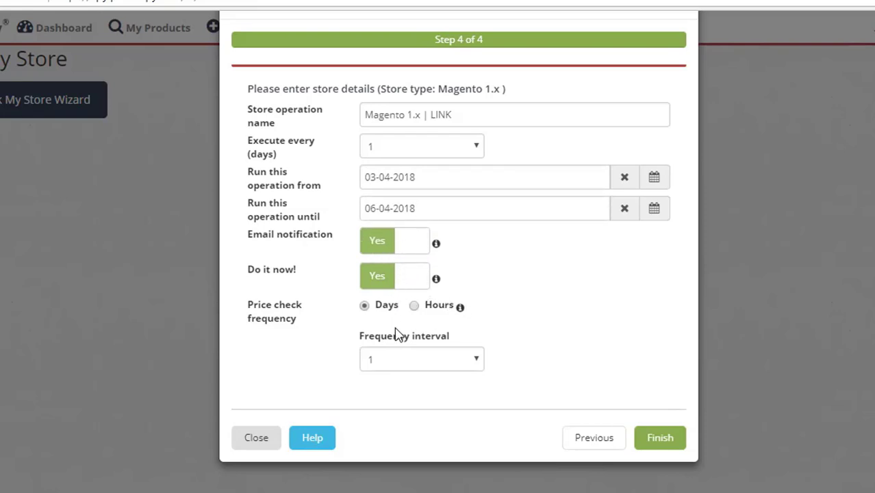
{"action": "left_click", "coordinate": [445, 370]}
{"action": "left_click", "coordinate": [448, 366]}
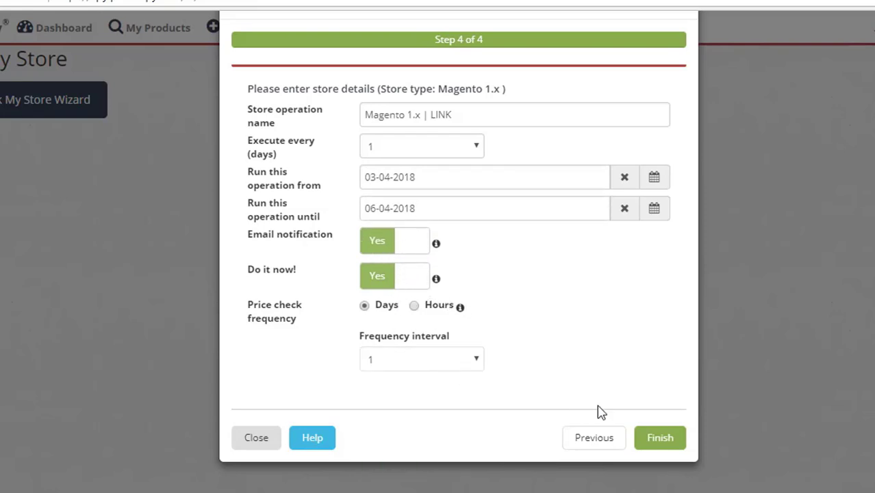